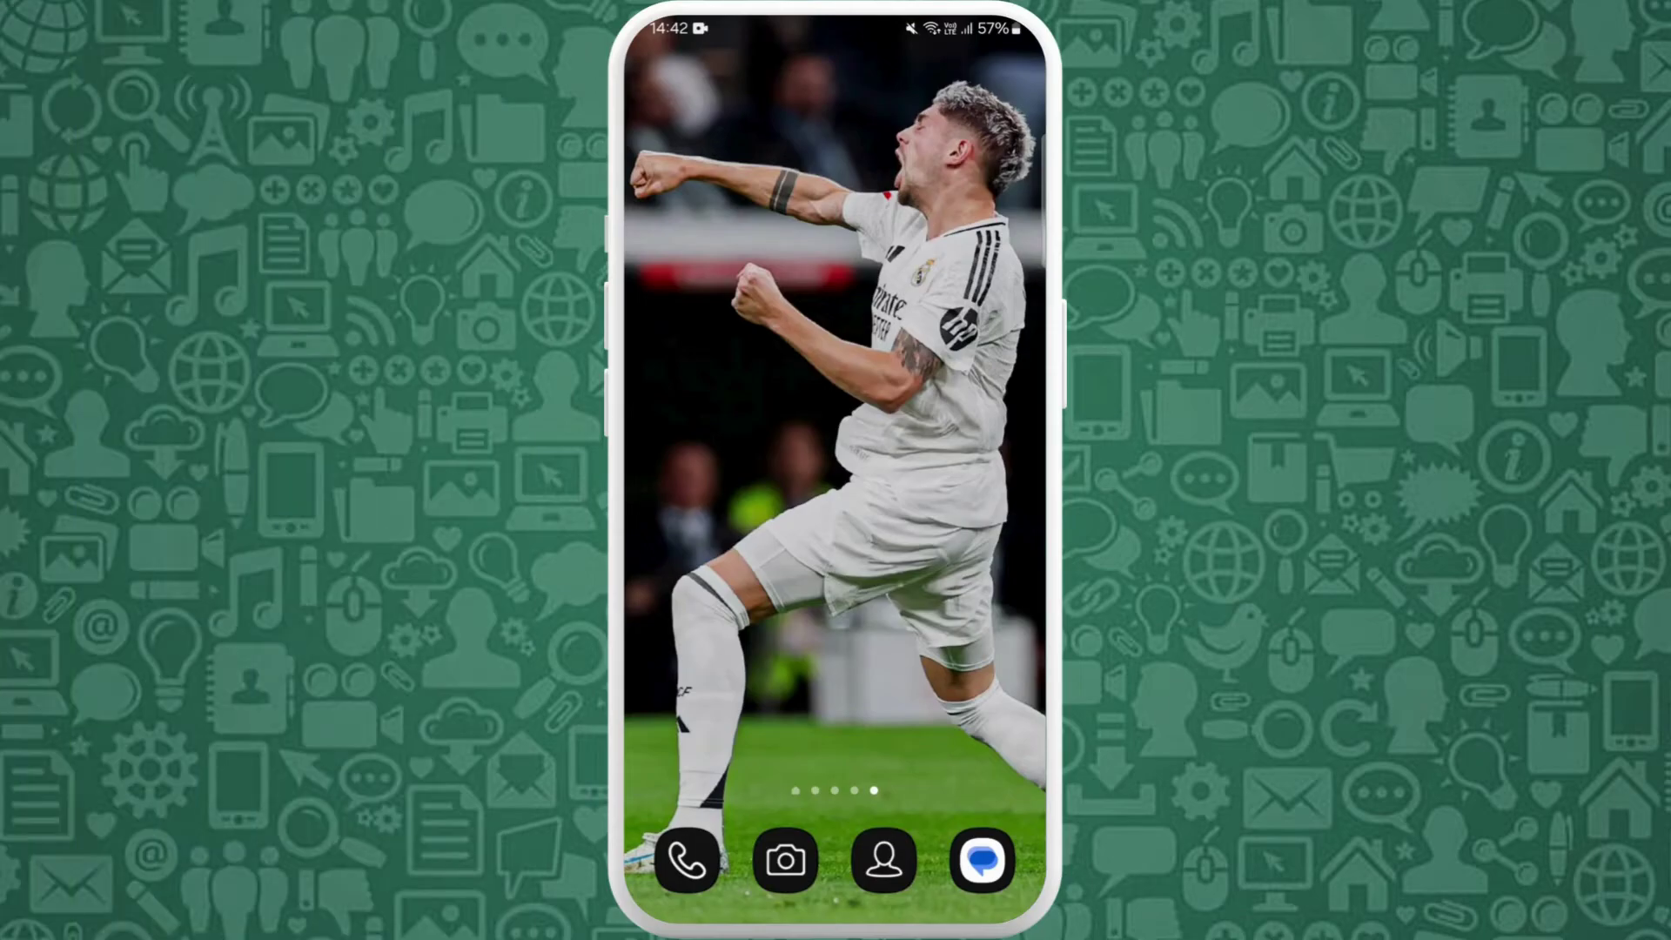
Step: Launch WhatsApp from the app drawer to show its chat list
drag(836, 718, 836, 326)
click(675, 390)
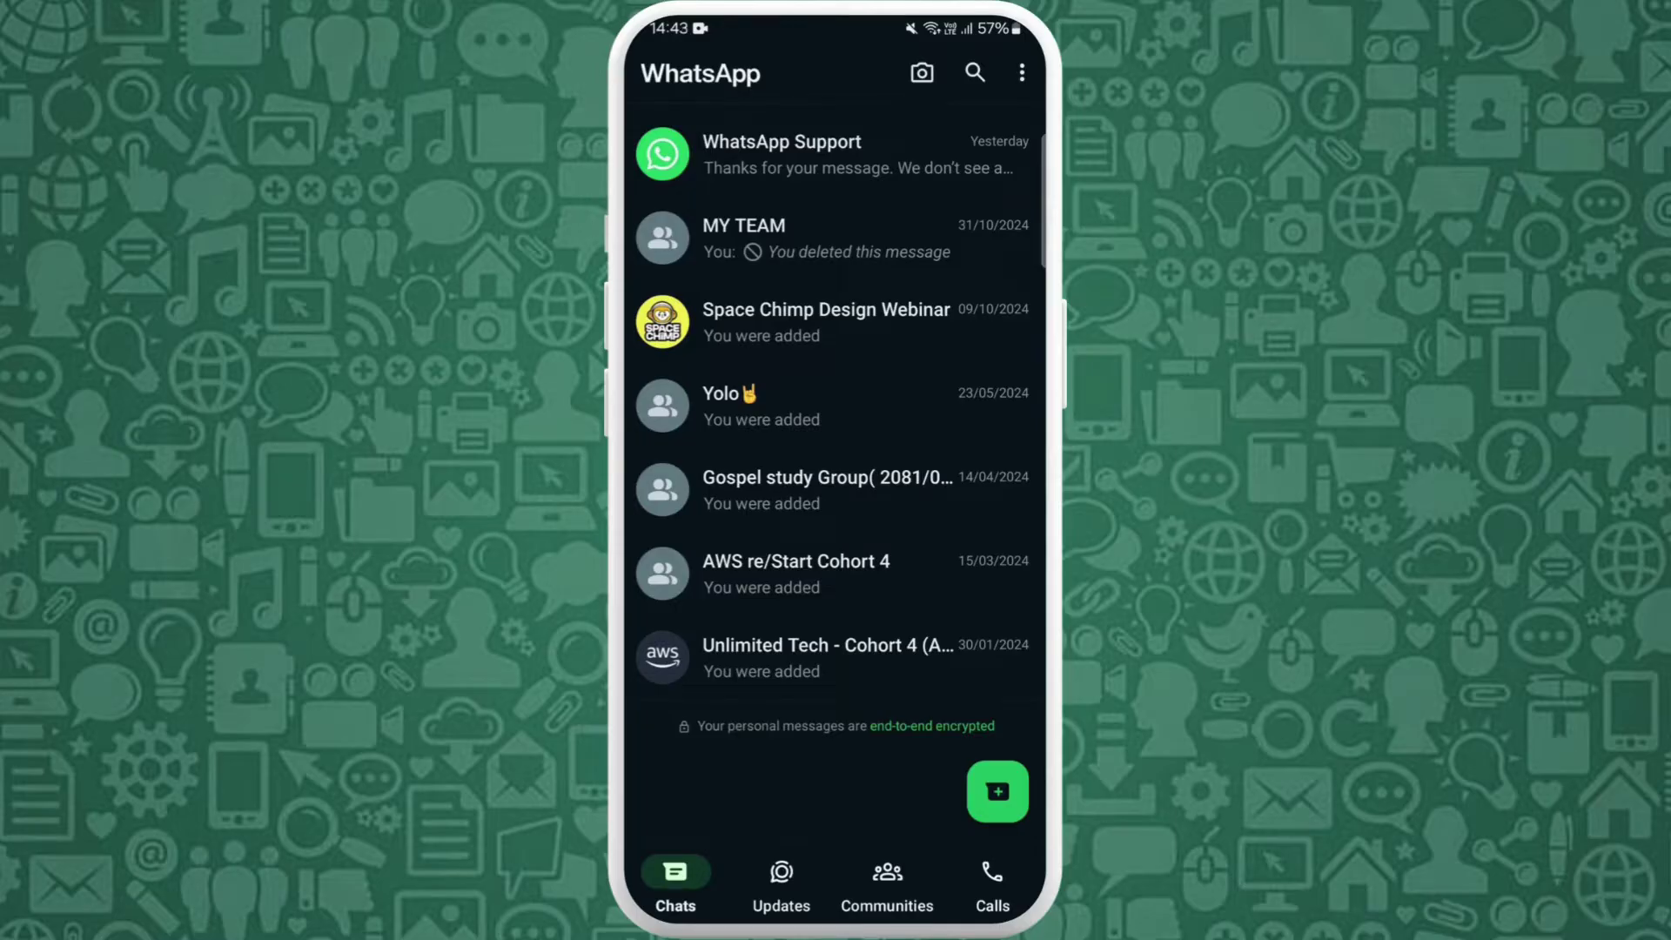
Step: Launch Chrome from the Google folder and search Google for 'whatsapp group link'
drag(836, 914, 836, 652)
drag(835, 718, 837, 327)
click(787, 410)
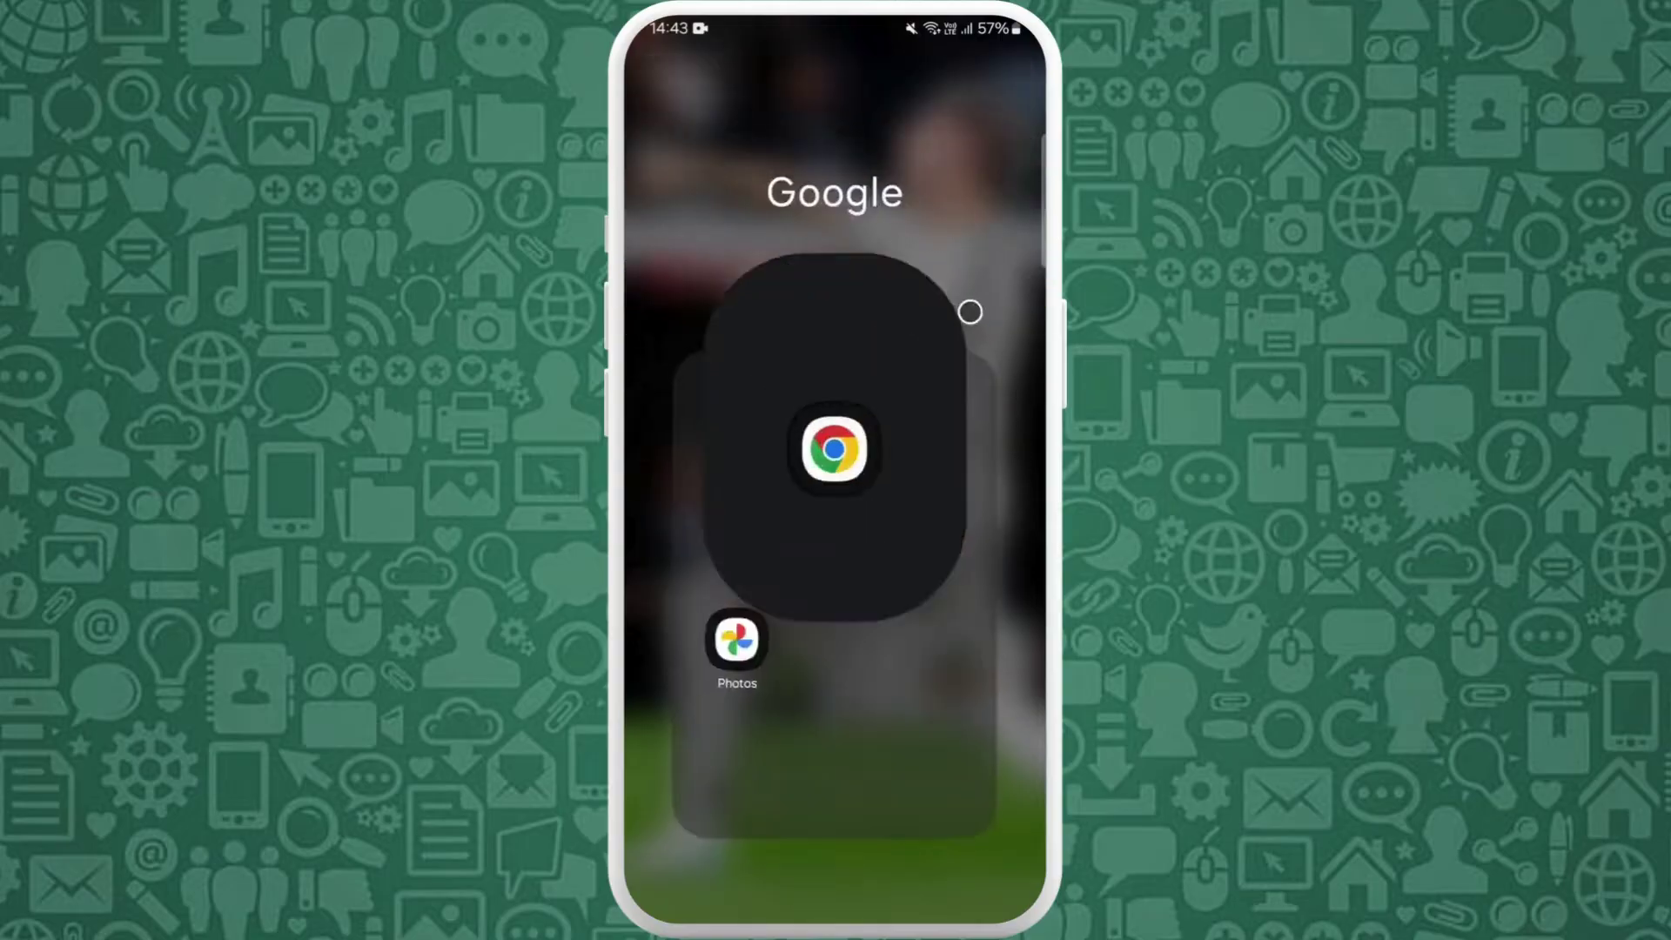
click(836, 448)
click(770, 73)
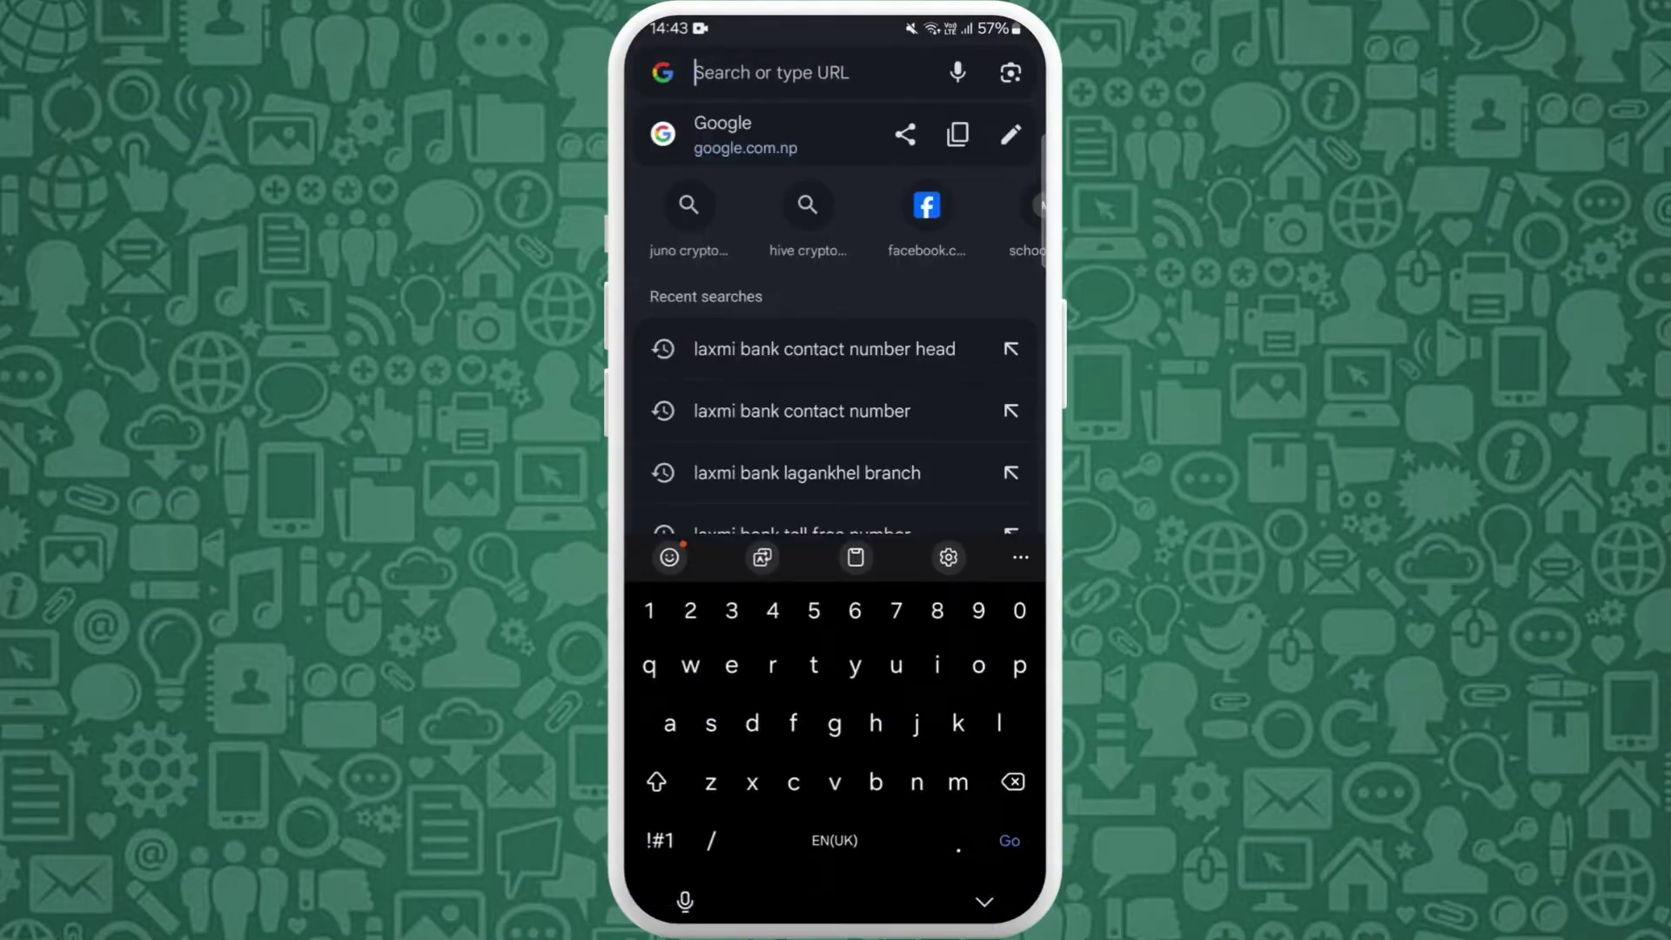
text(whatsapp group link)
key(Return)
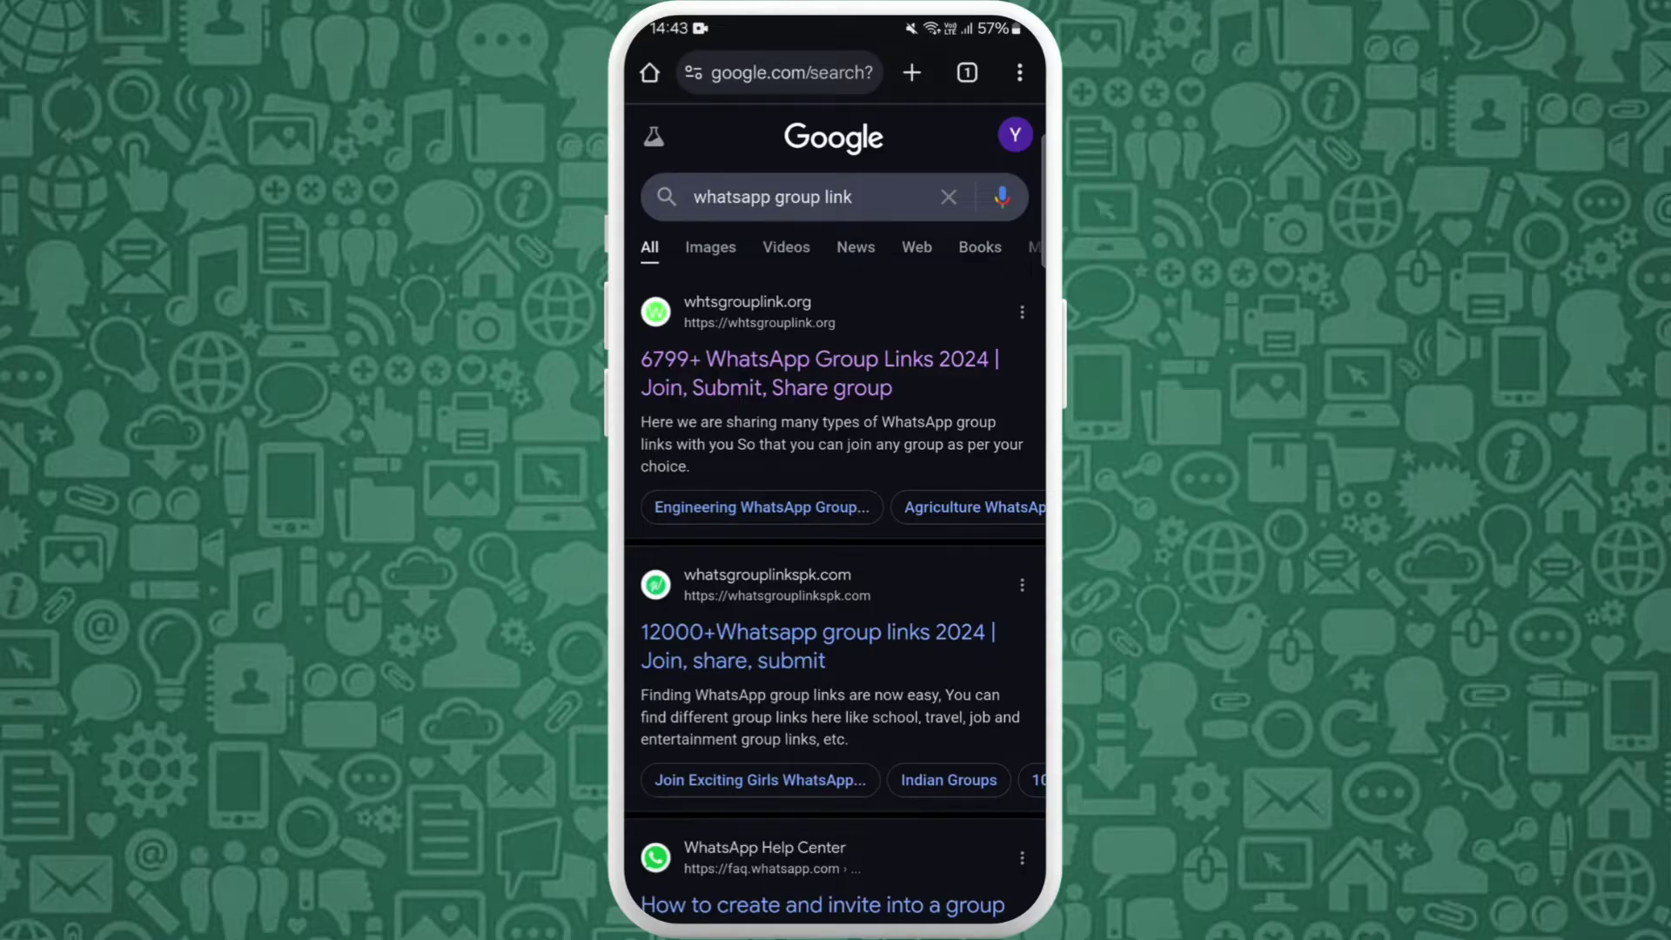
Step: Open the whtsgrouplink.org search result to reach its group link listings
click(817, 360)
scroll(835, 522, down, 5)
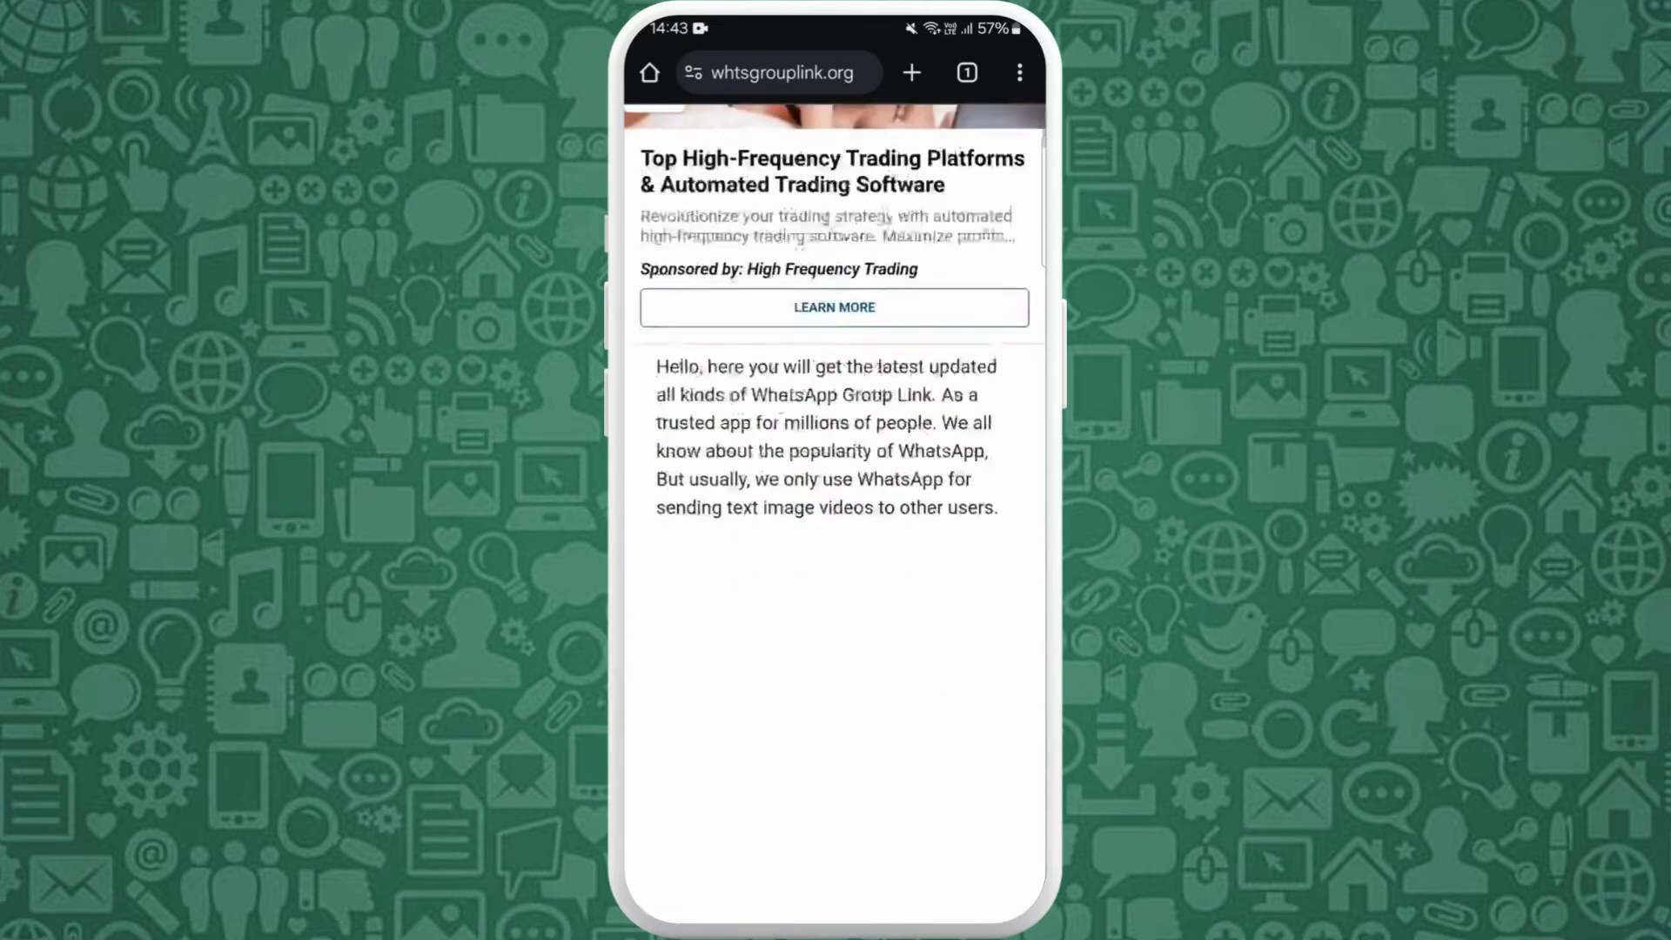
scroll(835, 522, down, 5)
scroll(836, 523, down, 5)
scroll(836, 523, down, 5)
scroll(836, 523, up, 2)
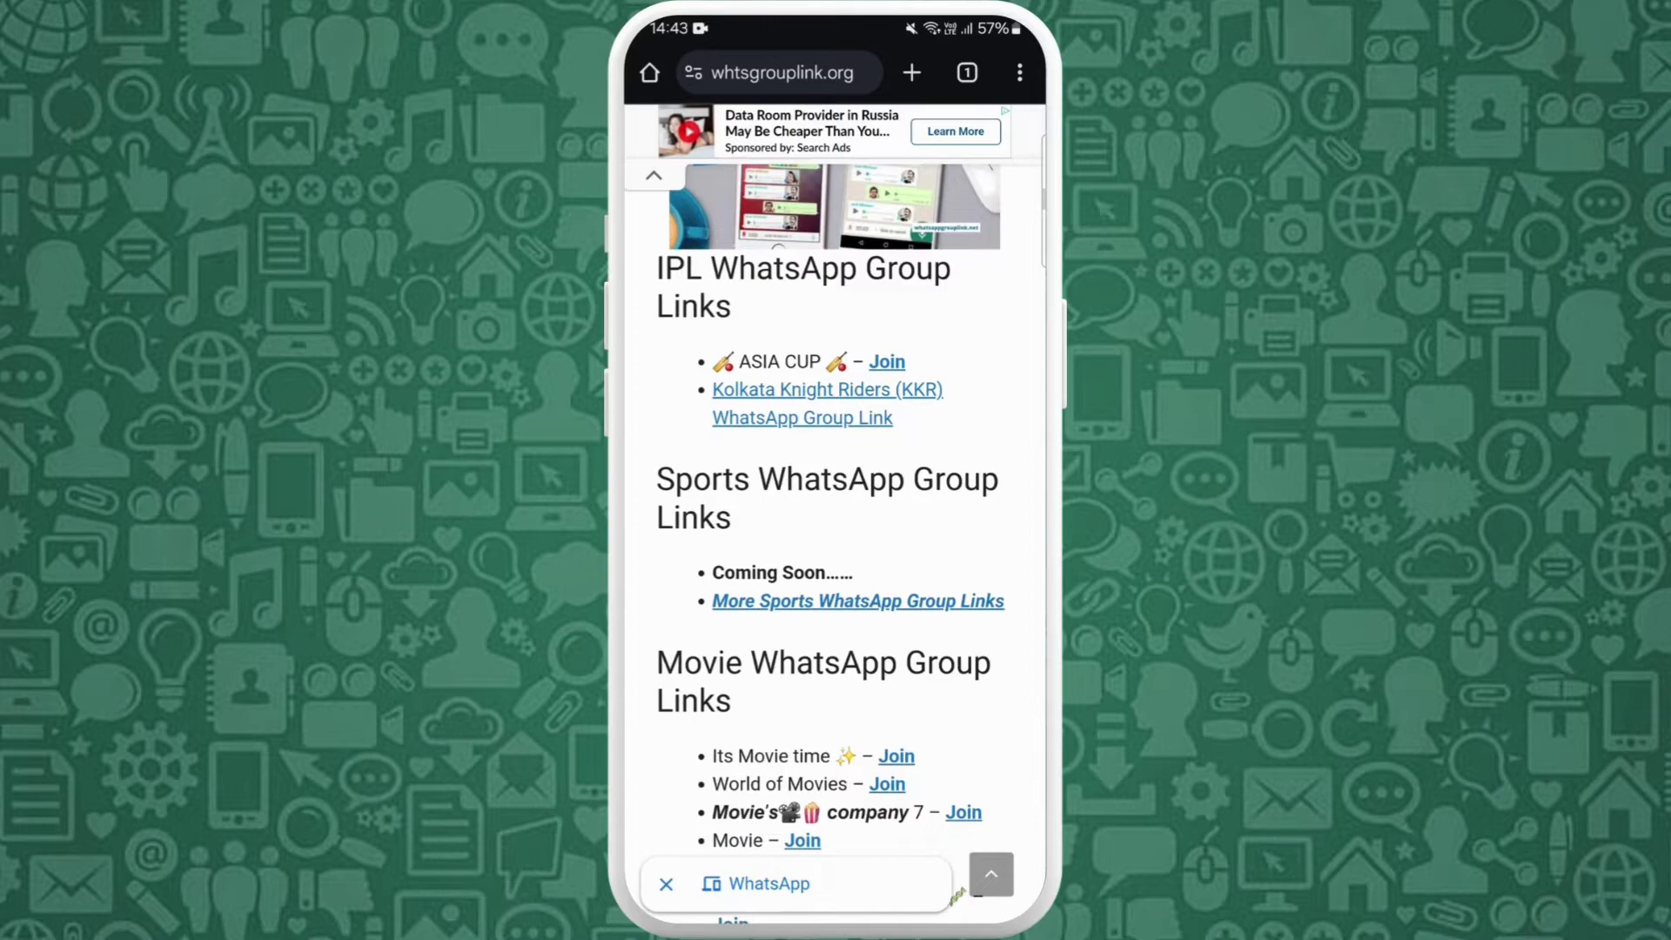
scroll(835, 523, down, 2)
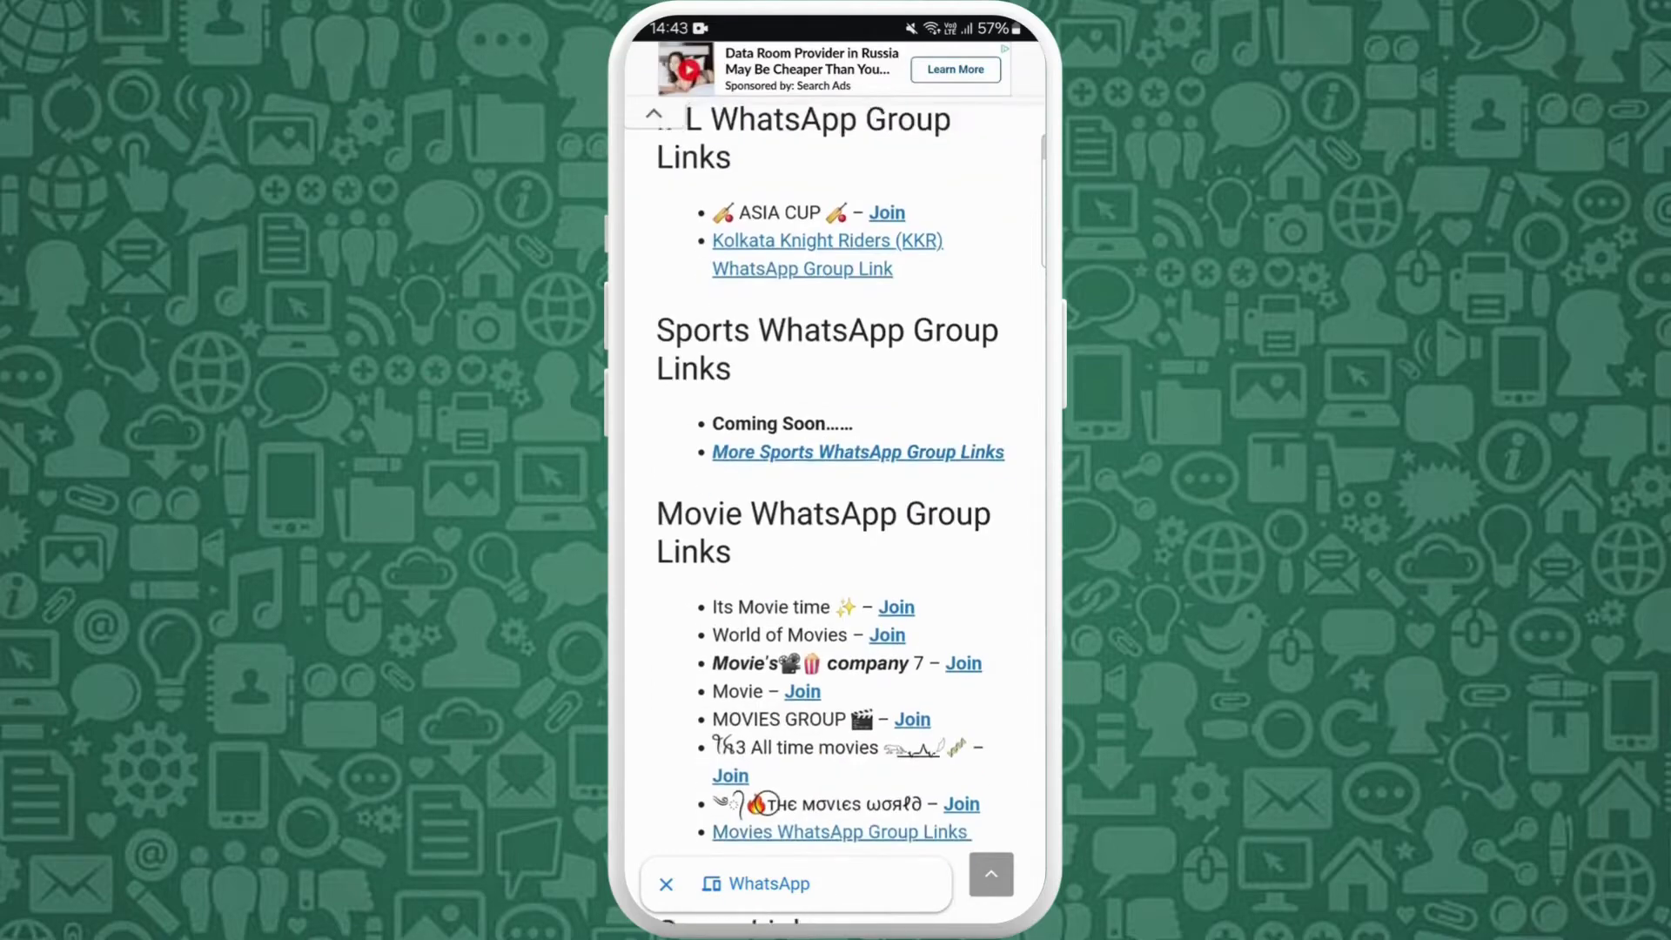
scroll(836, 522, down, 5)
scroll(836, 522, up, 4)
scroll(836, 523, down, 2)
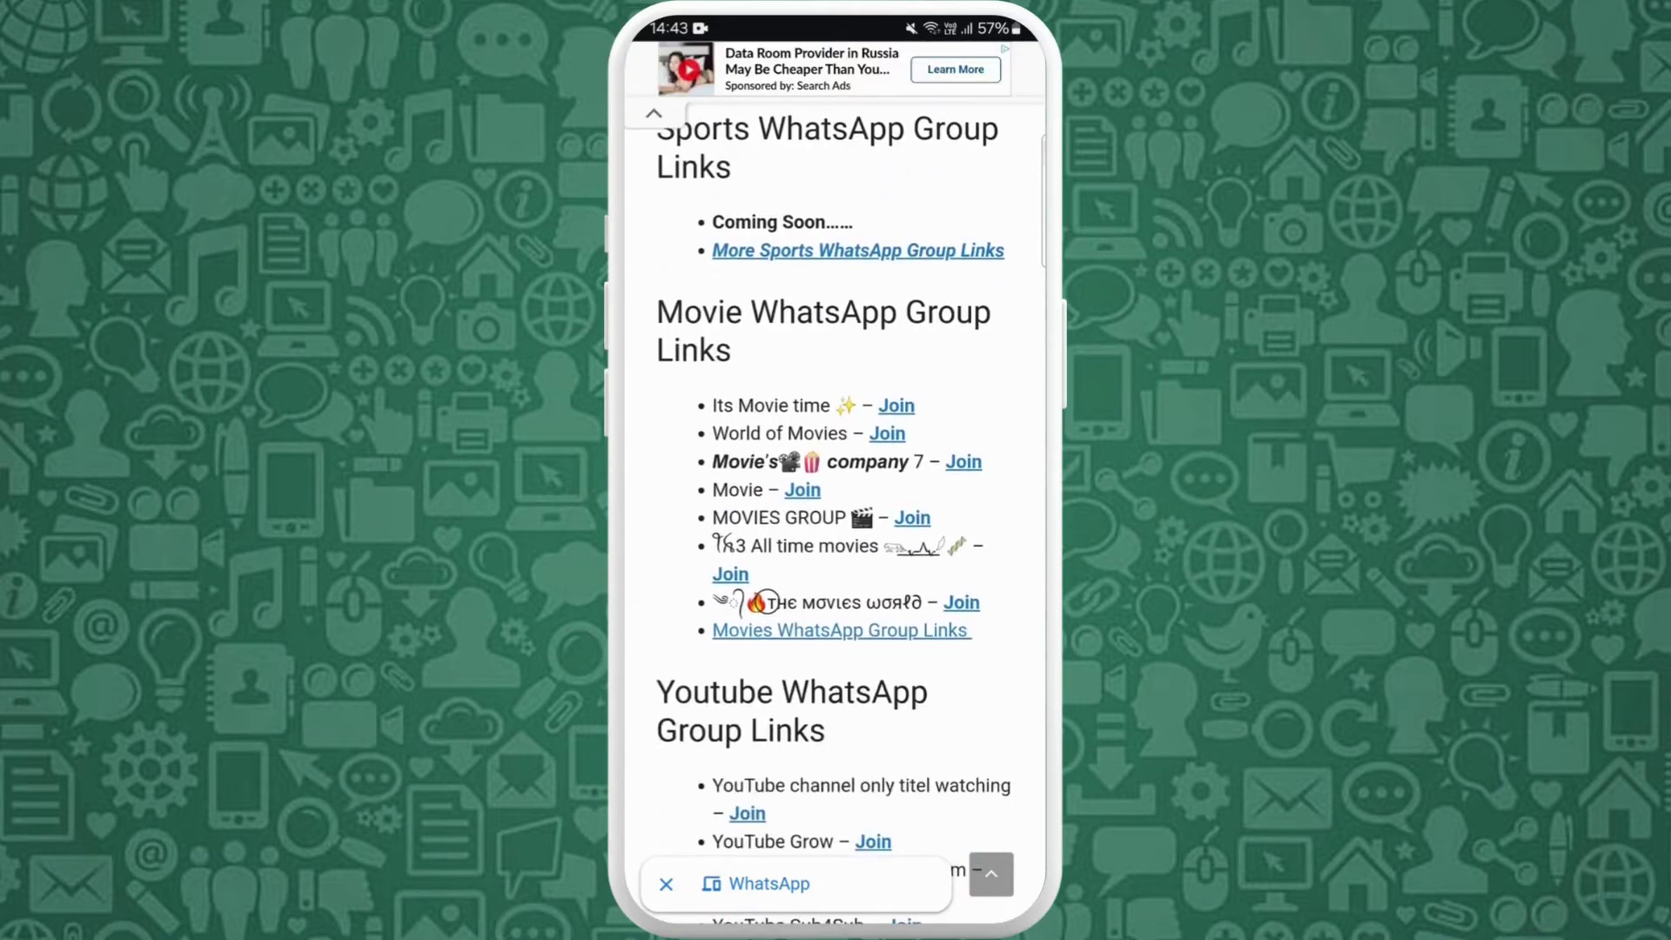
scroll(835, 523, down, 5)
scroll(836, 523, down, 5)
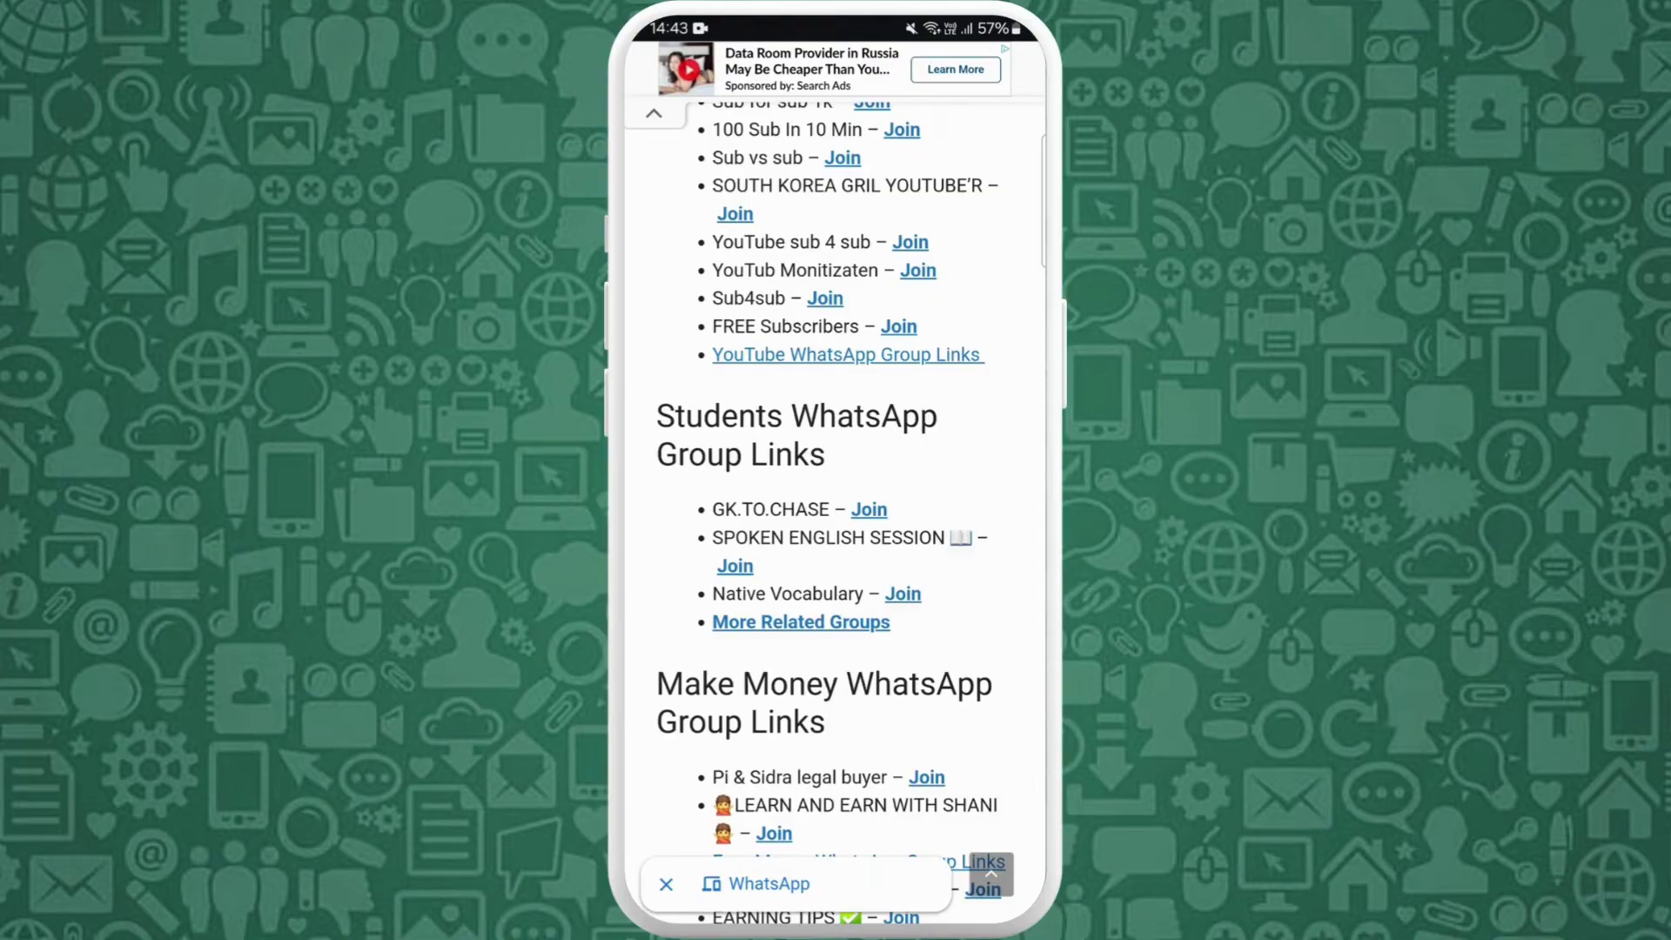
scroll(835, 522, down, 2)
scroll(837, 522, down, 2)
scroll(835, 523, down, 5)
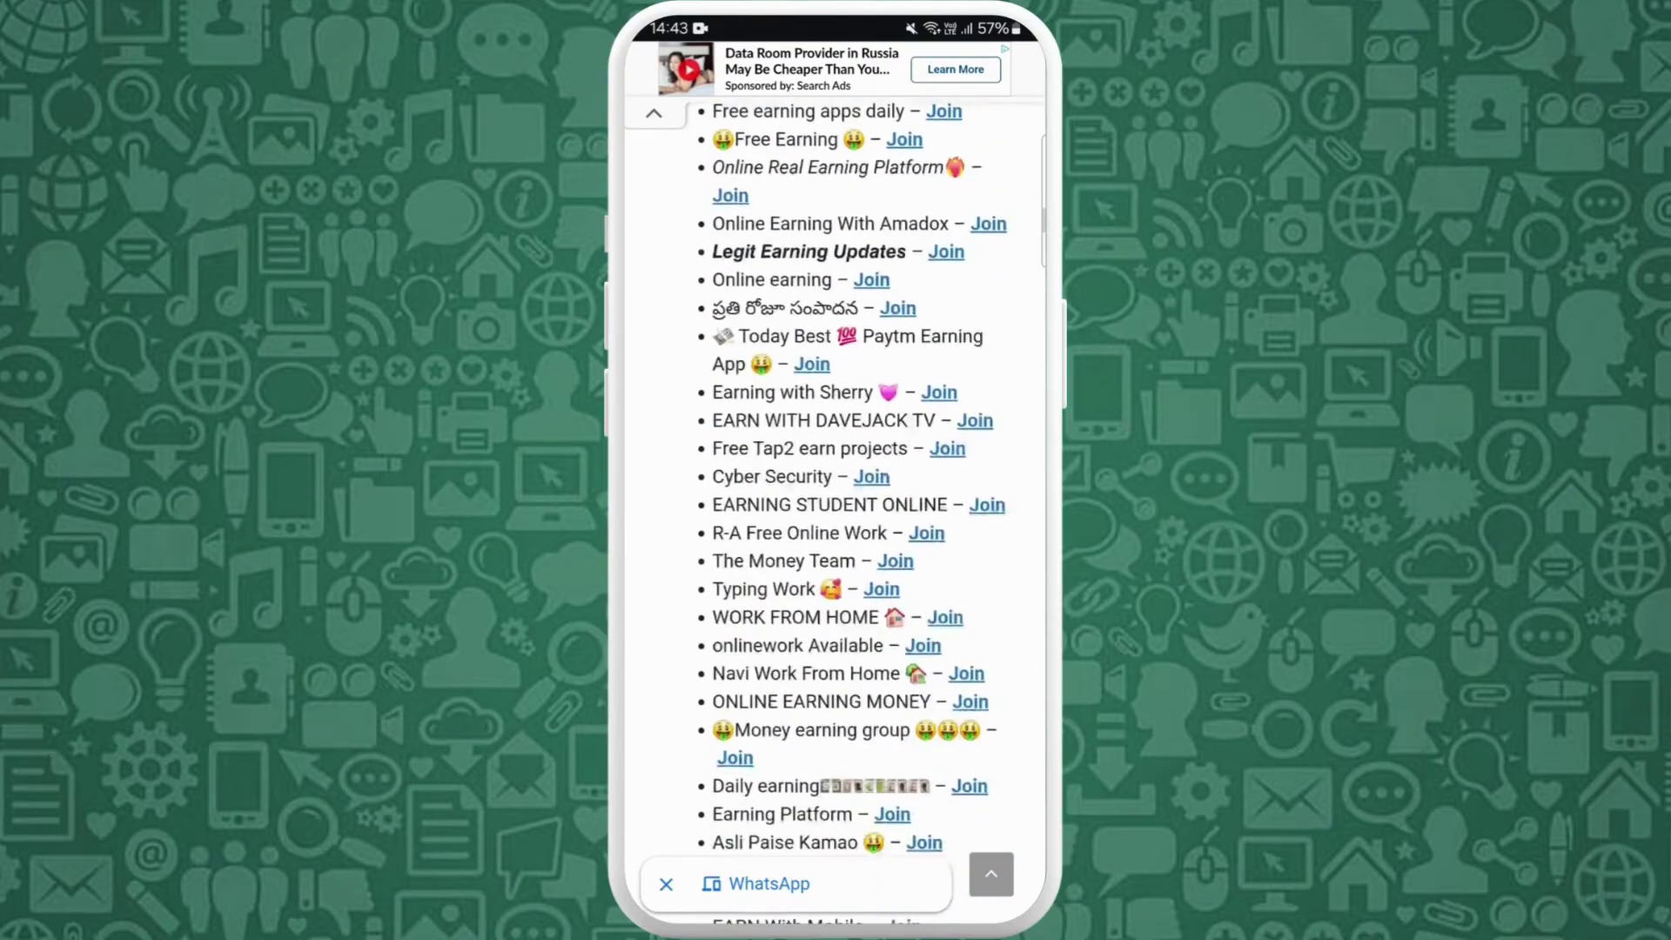
scroll(835, 523, down, 5)
scroll(836, 523, down, 5)
scroll(835, 522, down, 3)
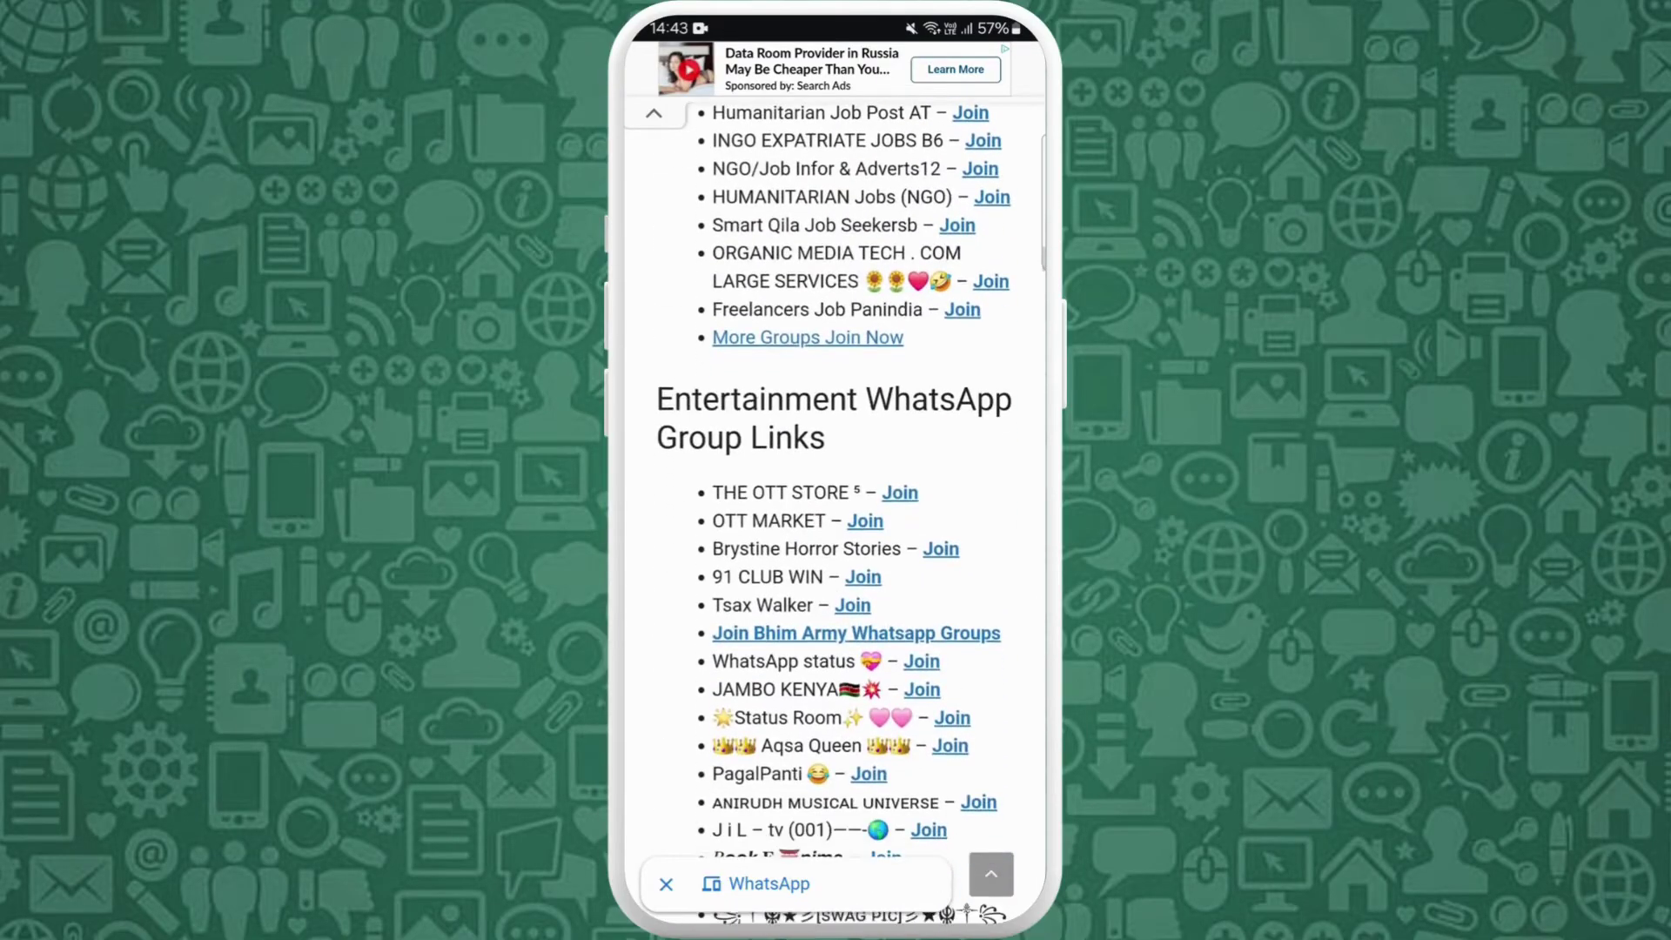
scroll(835, 523, up, 4)
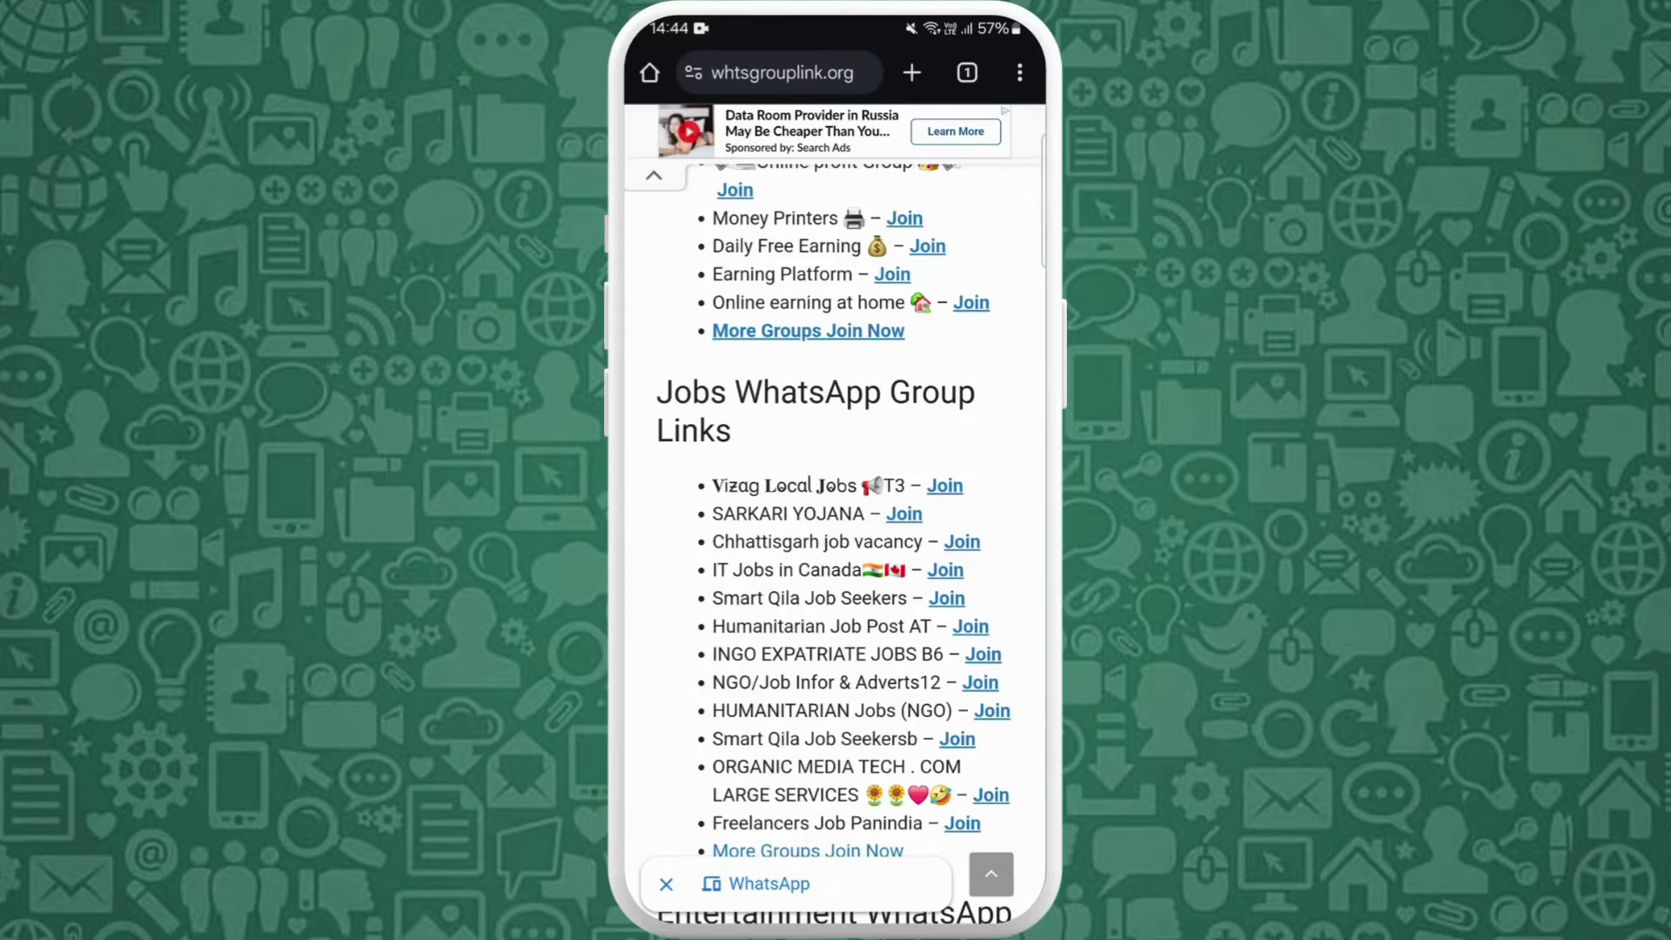
Step: Join the Smart Qila Job Seekers group through its whtsgrouplink.org invite
click(946, 598)
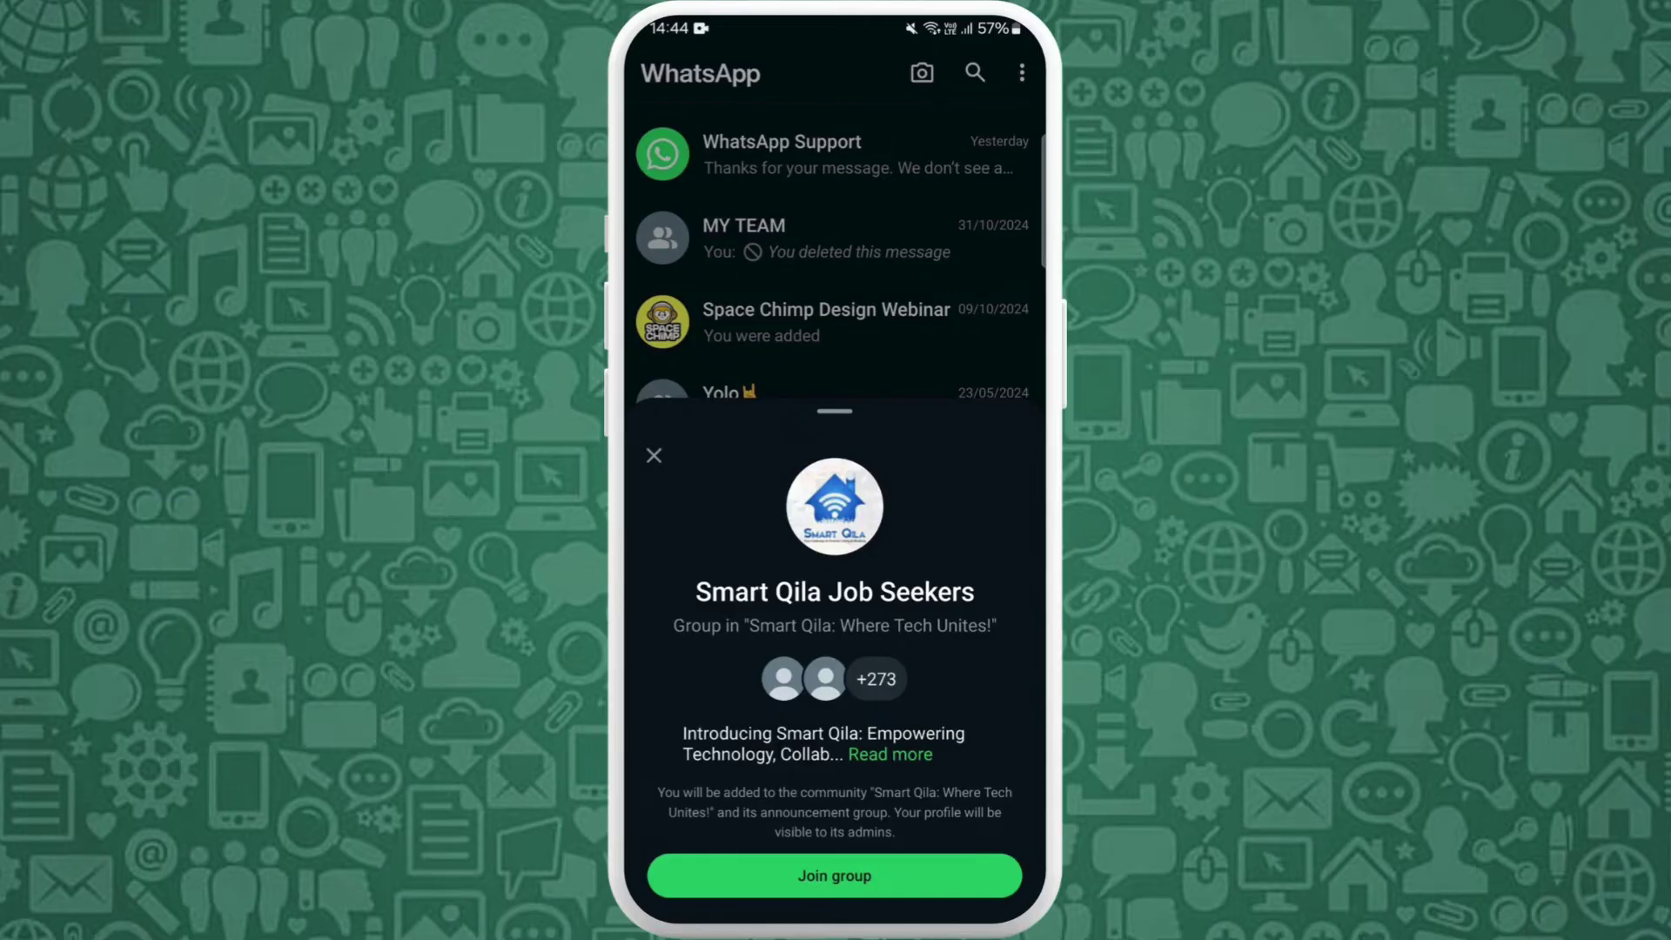
click(835, 874)
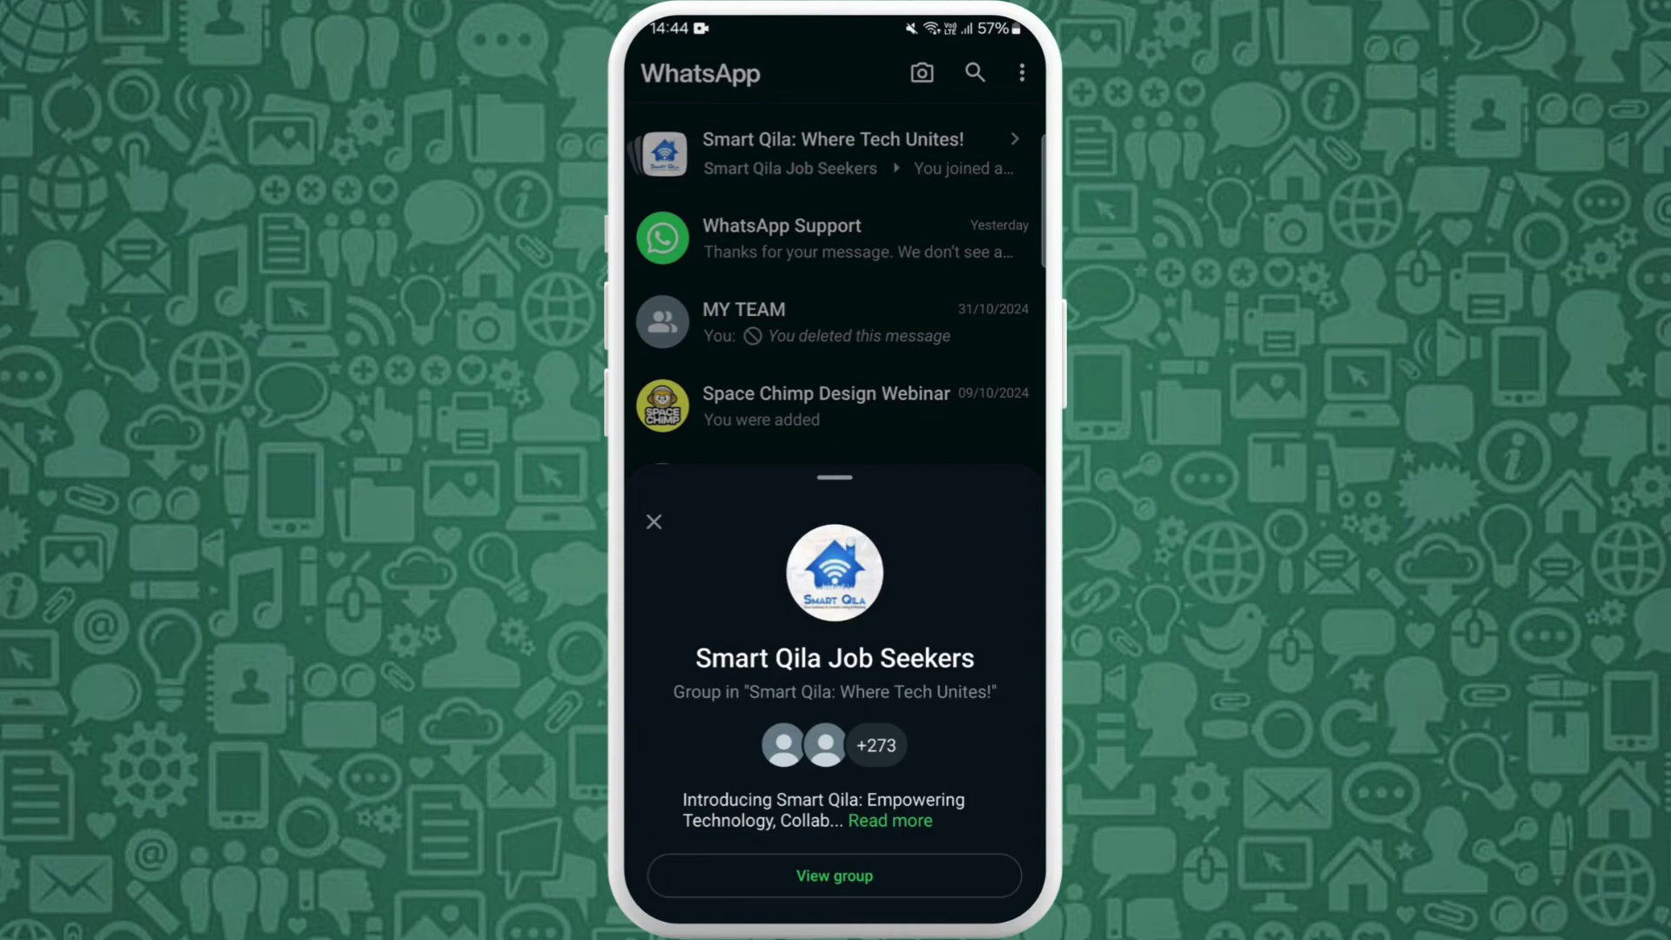
Step: Close the invite sheet, view the Smart Qila community's Announcements, and return to the chat list
key(Escape)
click(835, 152)
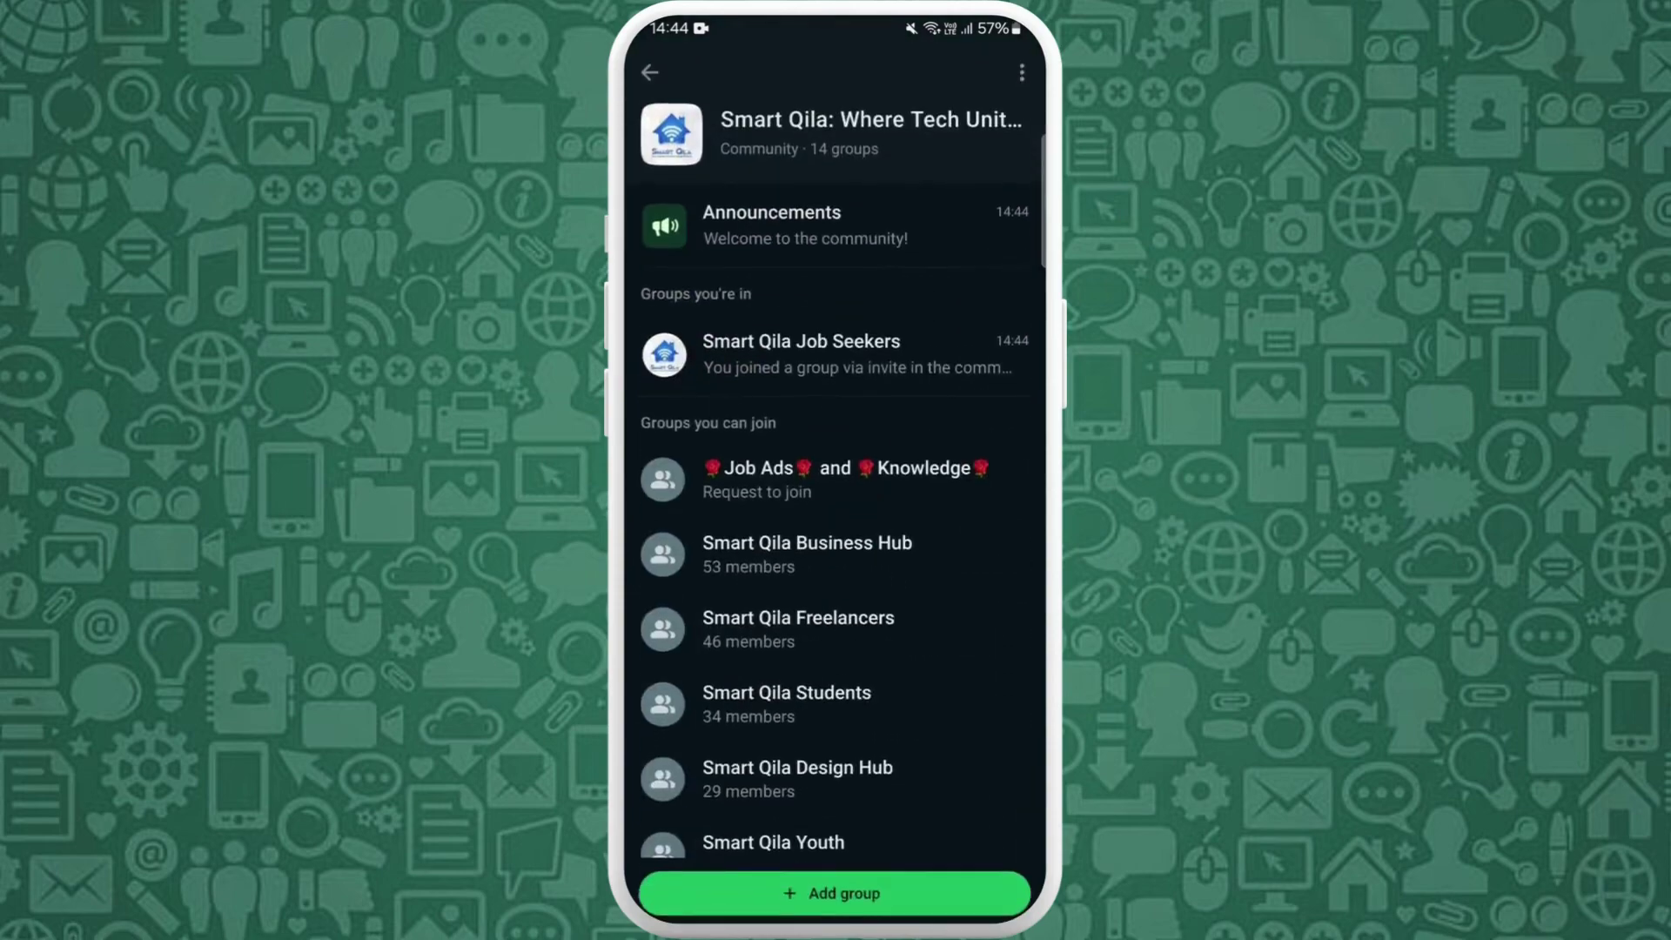
click(796, 217)
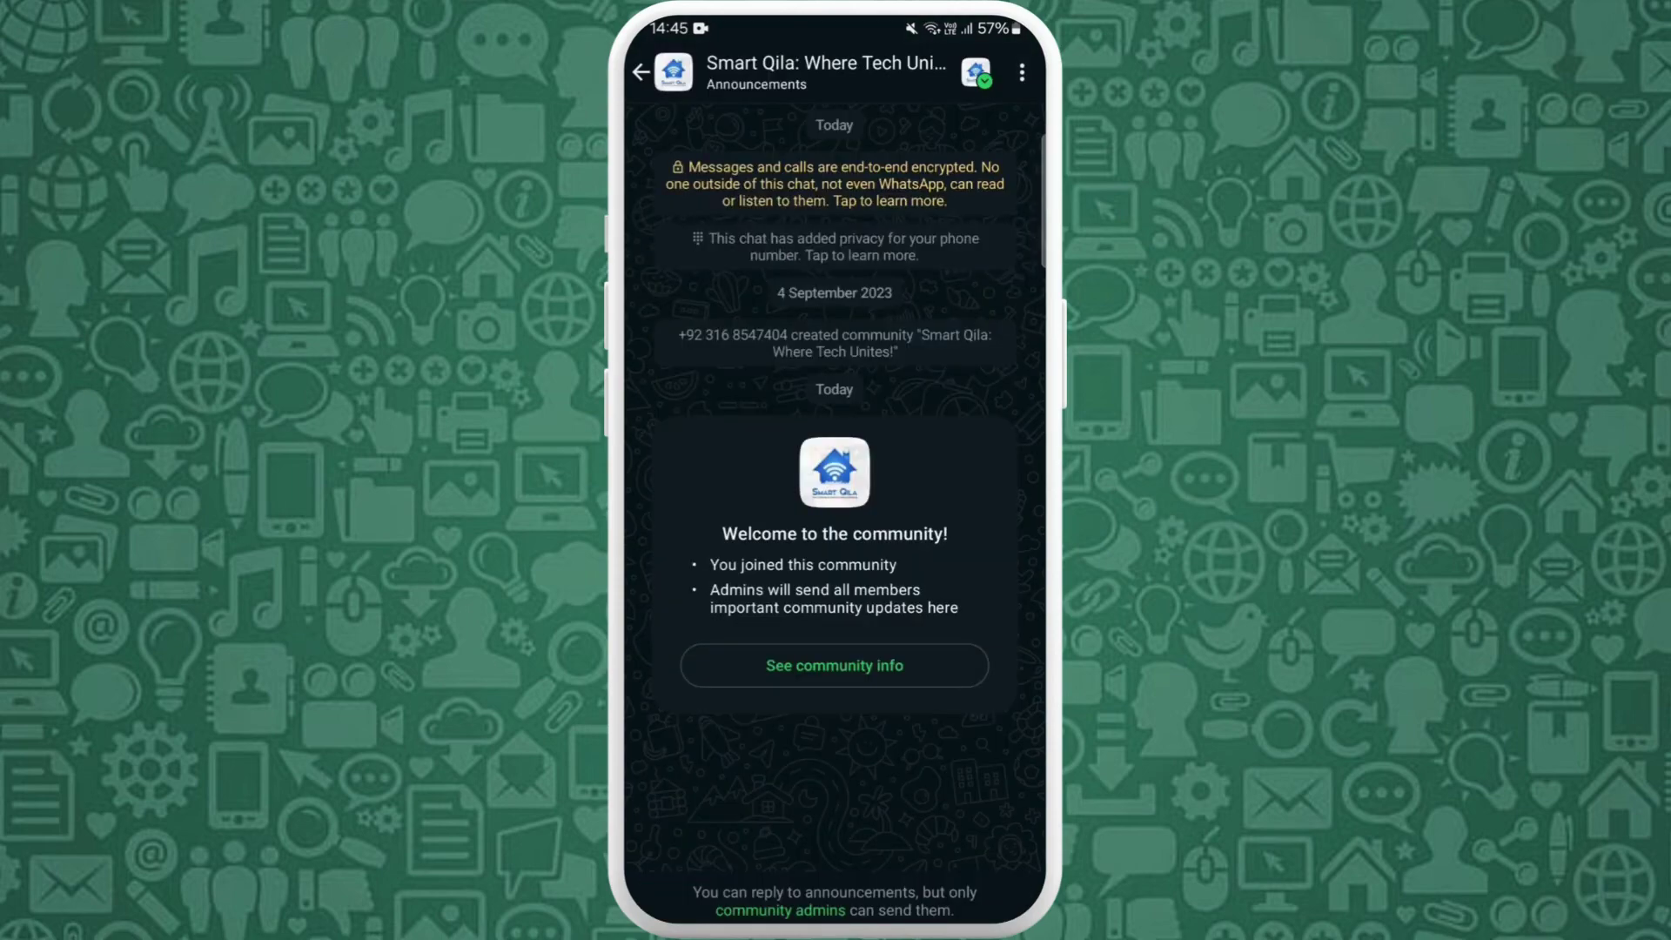
key(Escape)
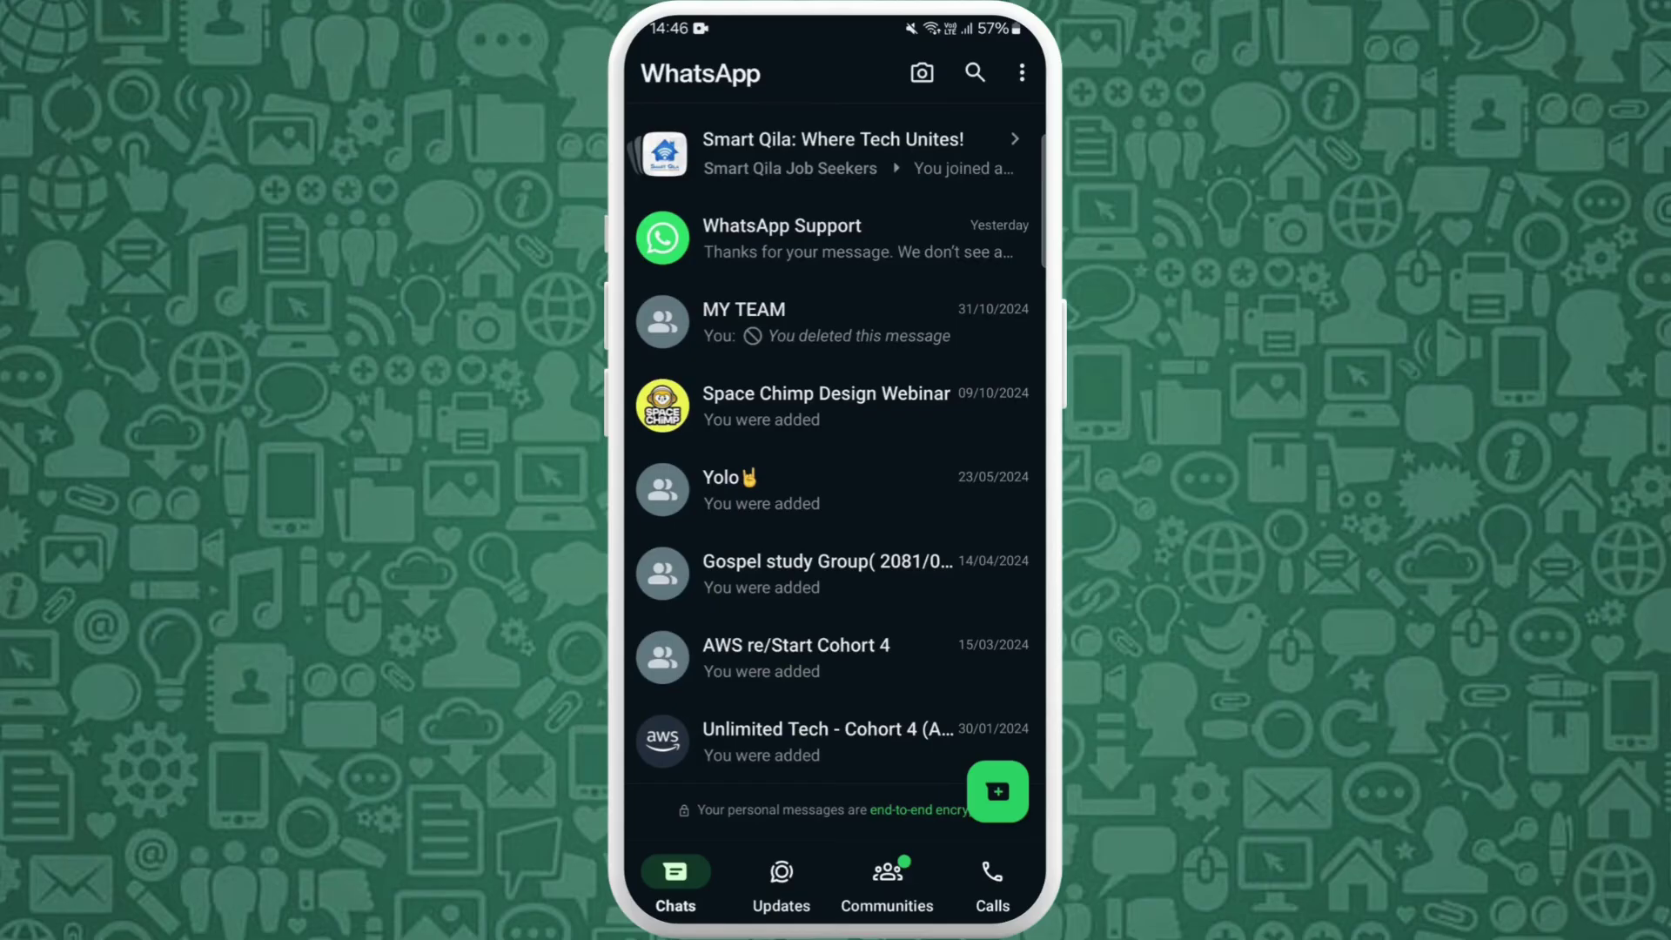